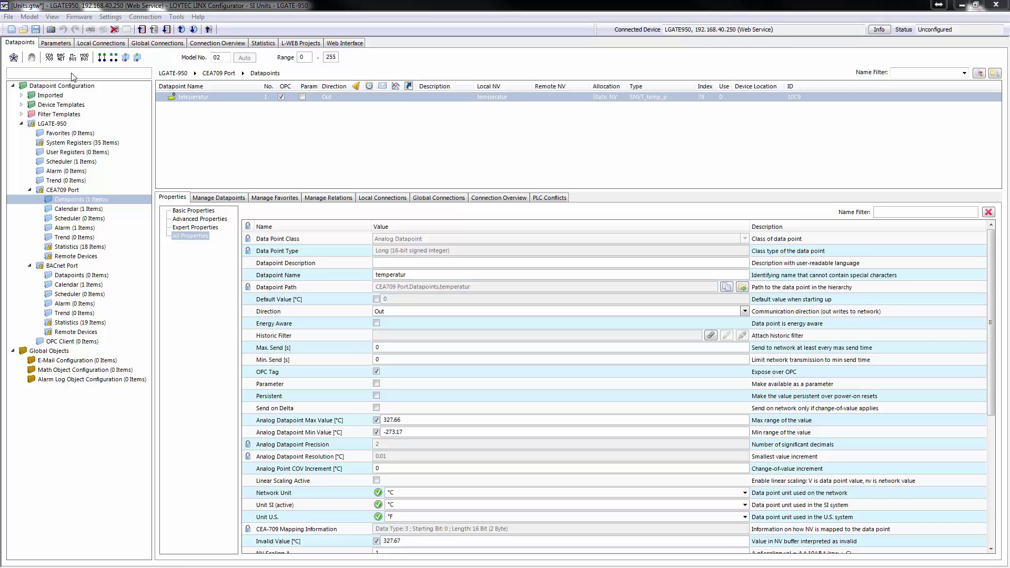
Step: Switch Project Settings data point units from SI to U.S., then view the Web Interface datapoints
{"action": "left_click", "coordinate": [110, 17]}
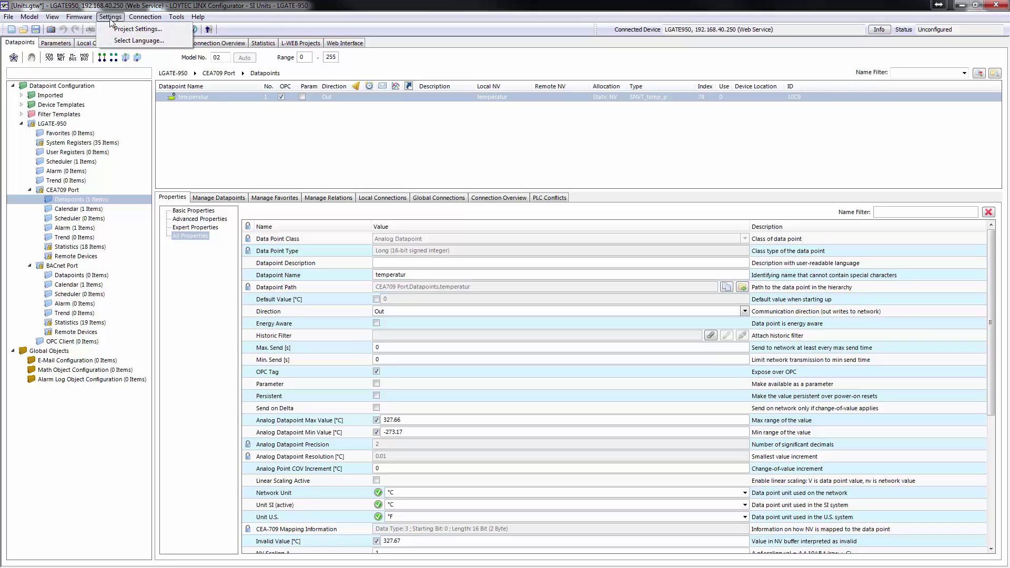
{"action": "left_click", "coordinate": [126, 29]}
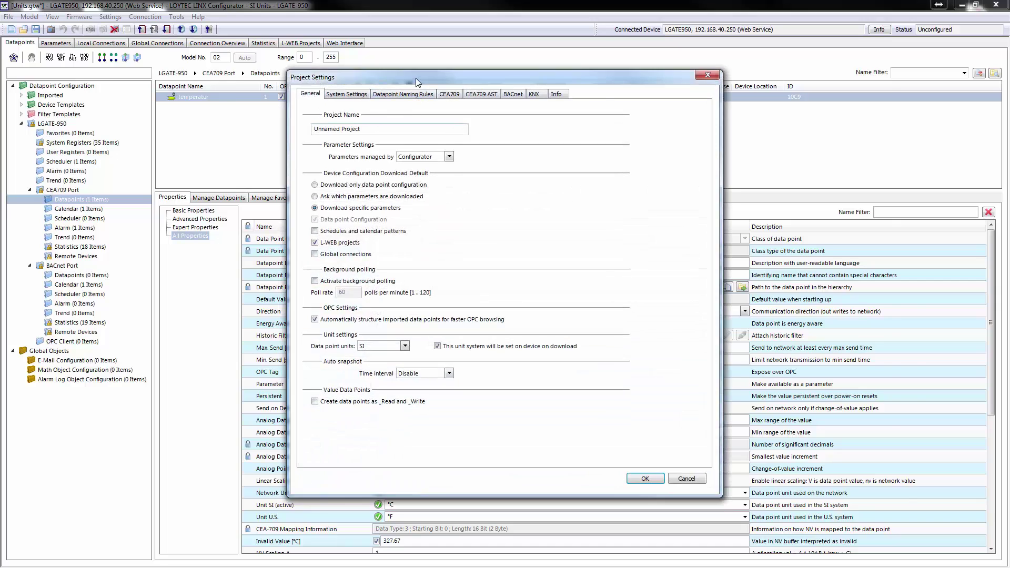
{"action": "left_click_drag", "start_coordinate": [415, 77], "coordinate": [618, 91]}
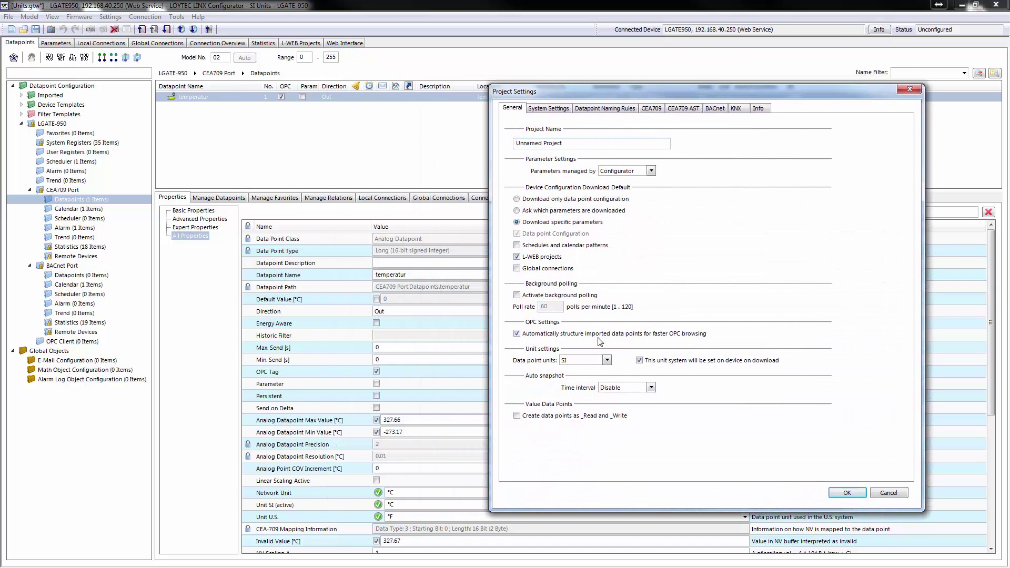
{"action": "left_click", "coordinate": [608, 361]}
{"action": "left_click", "coordinate": [605, 377]}
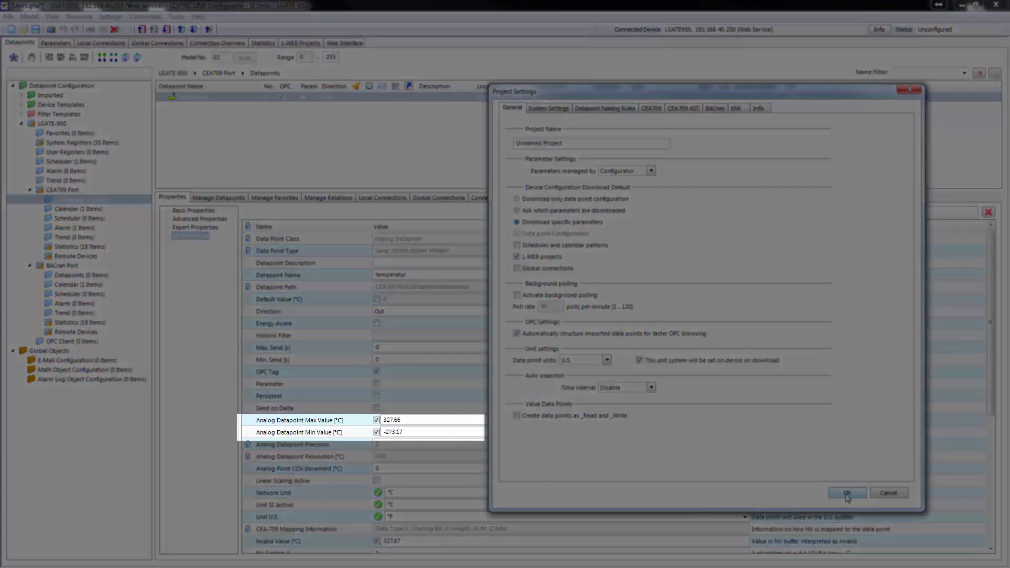
{"action": "left_click", "coordinate": [847, 492]}
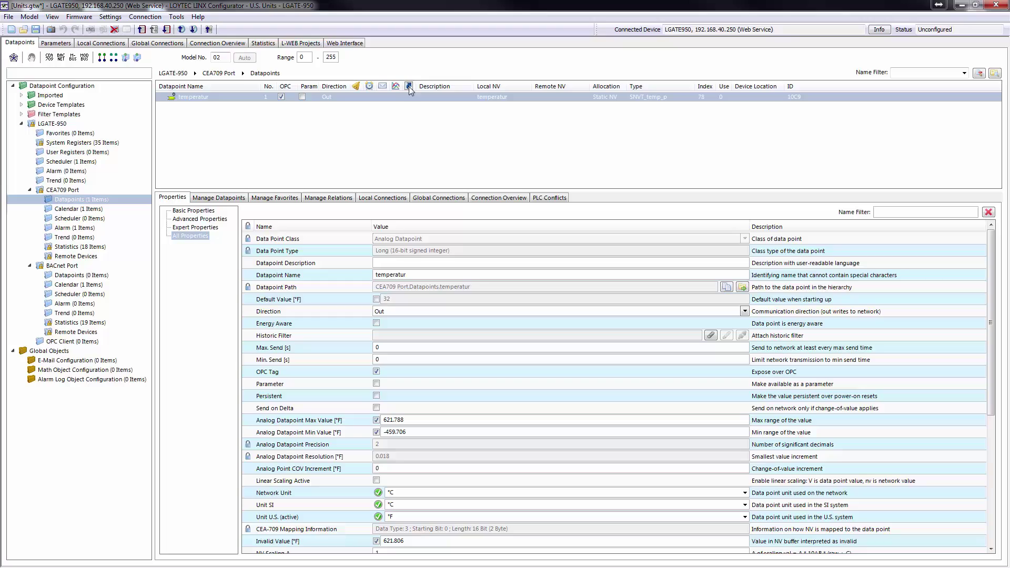
{"action": "left_click", "coordinate": [357, 45]}
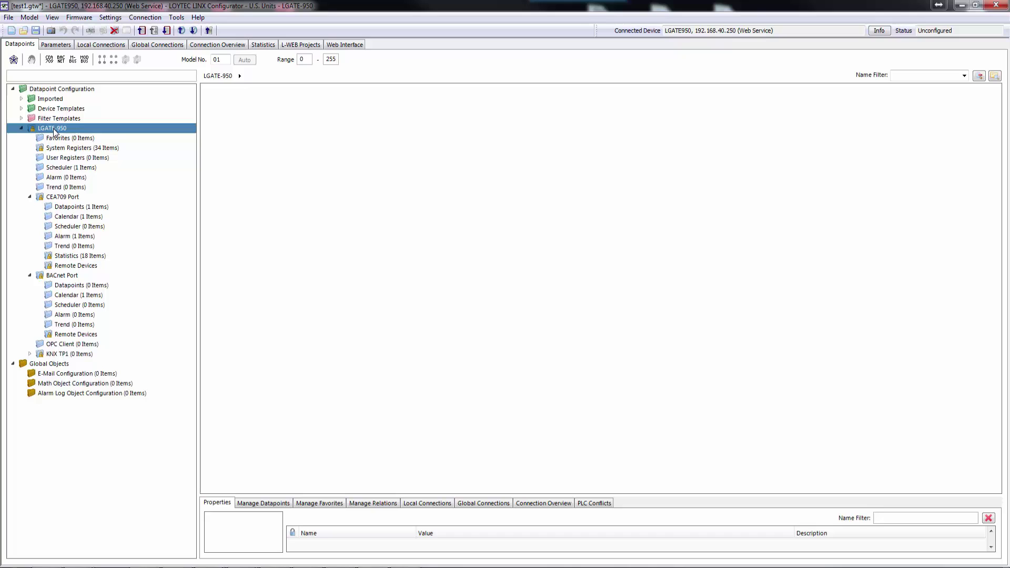
Step: Add a new OPC device under OPC Client from Lights.ldali at 192.168.40.250 port 80
{"action": "left_click", "coordinate": [81, 343]}
{"action": "right_click", "coordinate": [80, 343]}
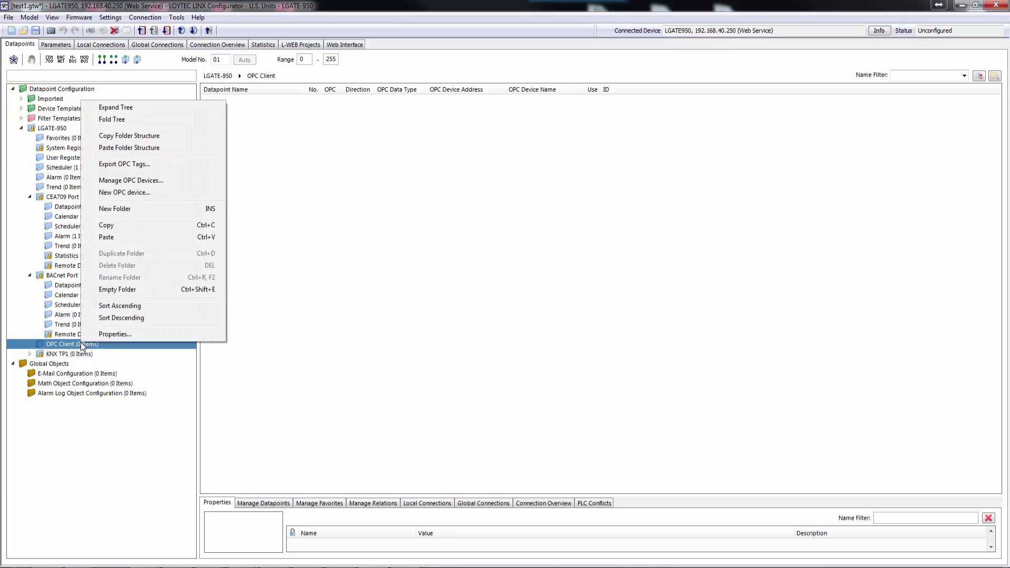
{"action": "left_click", "coordinate": [128, 191]}
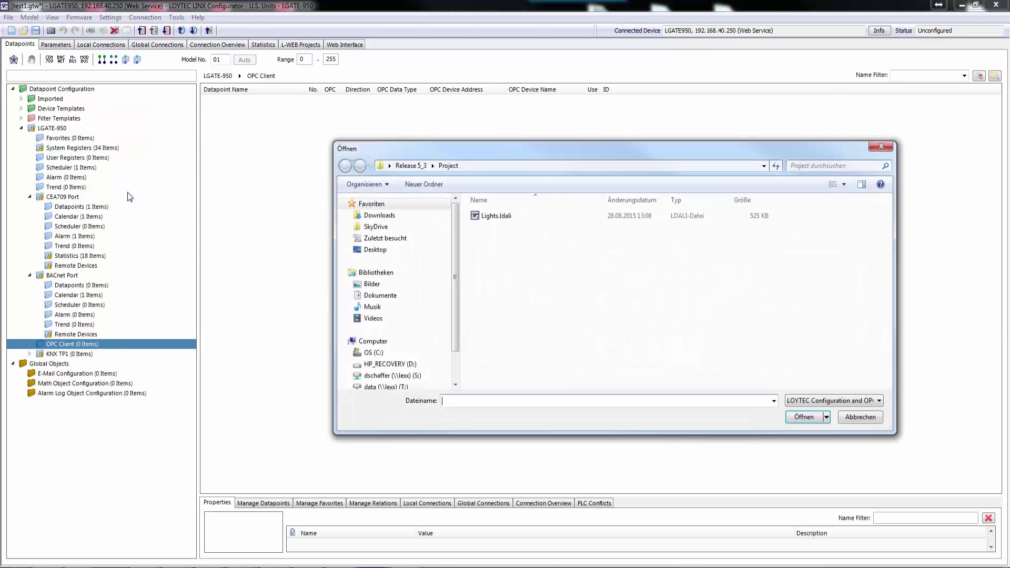
{"action": "left_click", "coordinate": [484, 218]}
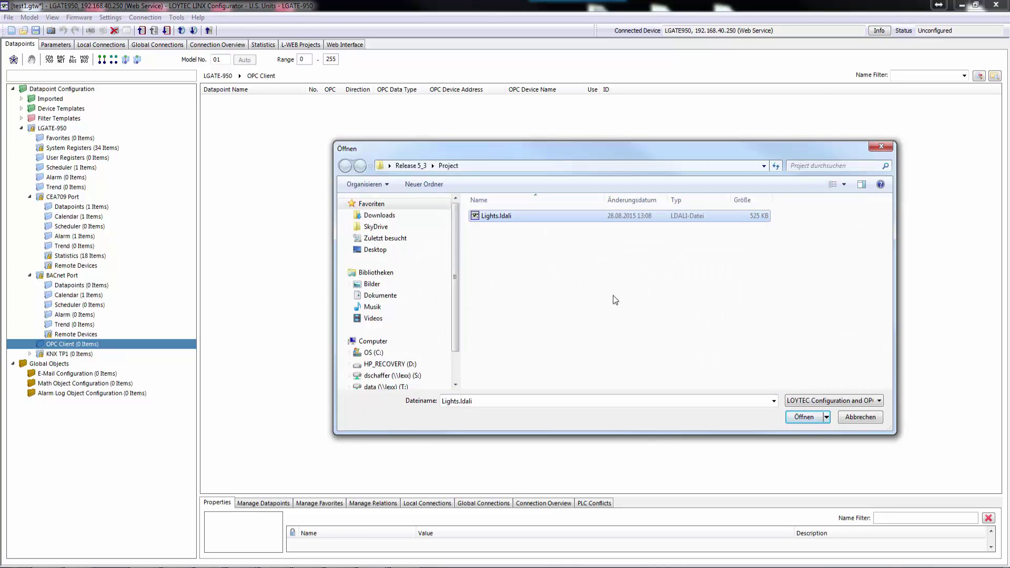
{"action": "left_click", "coordinate": [799, 417]}
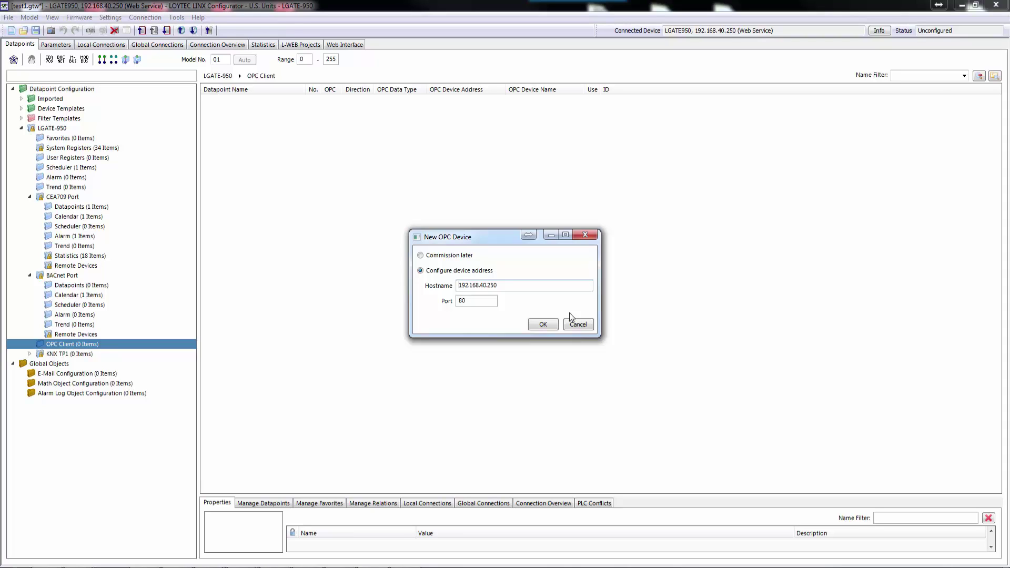
{"action": "left_click", "coordinate": [541, 325]}
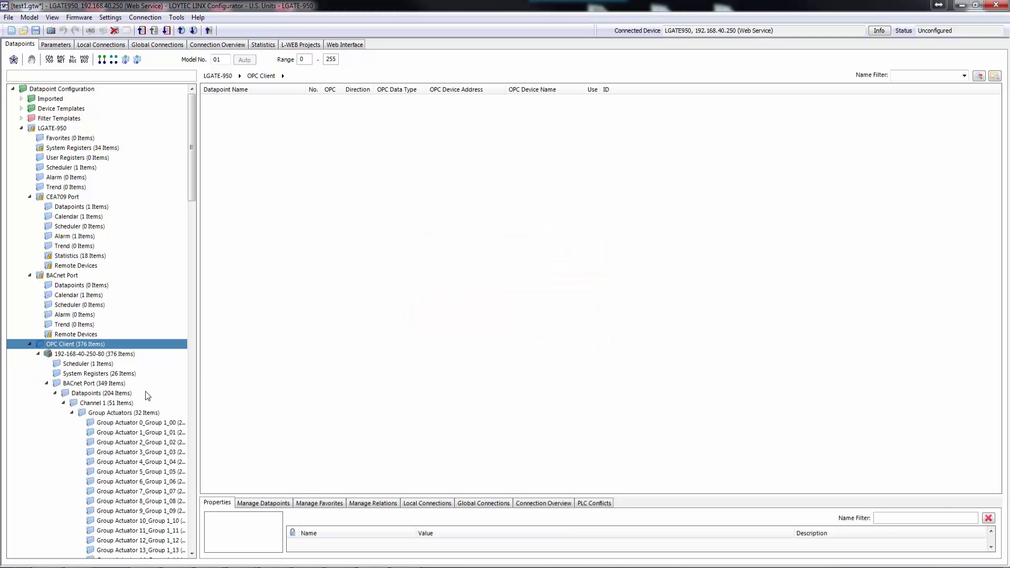
Step: Browse Channel 1 and expand Group Actuators 0, 1 and 2 to see their datapoints
{"action": "left_click", "coordinate": [99, 403]}
{"action": "left_click", "coordinate": [109, 423]}
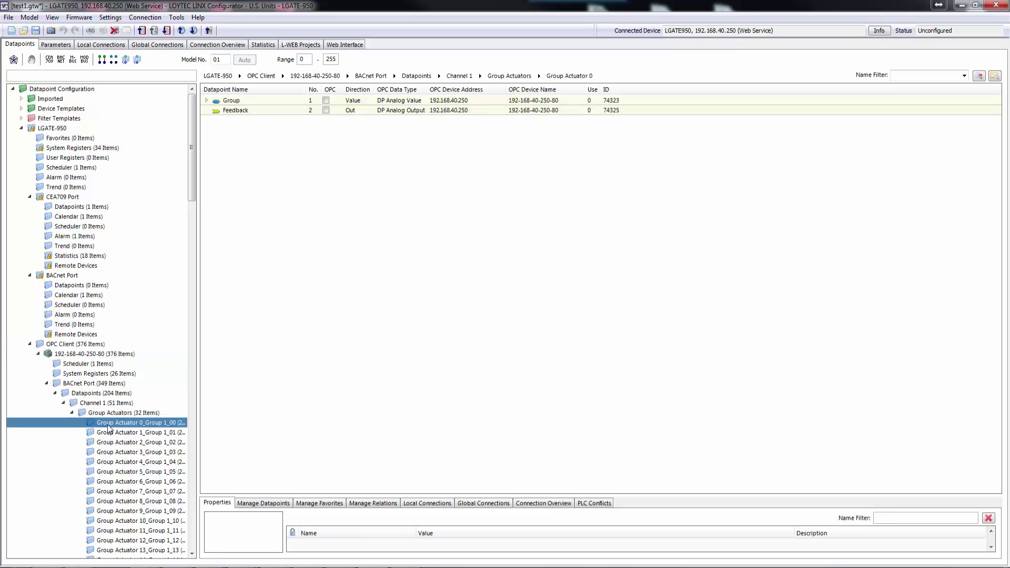
{"action": "left_click", "coordinate": [113, 434]}
{"action": "left_click", "coordinate": [116, 443]}
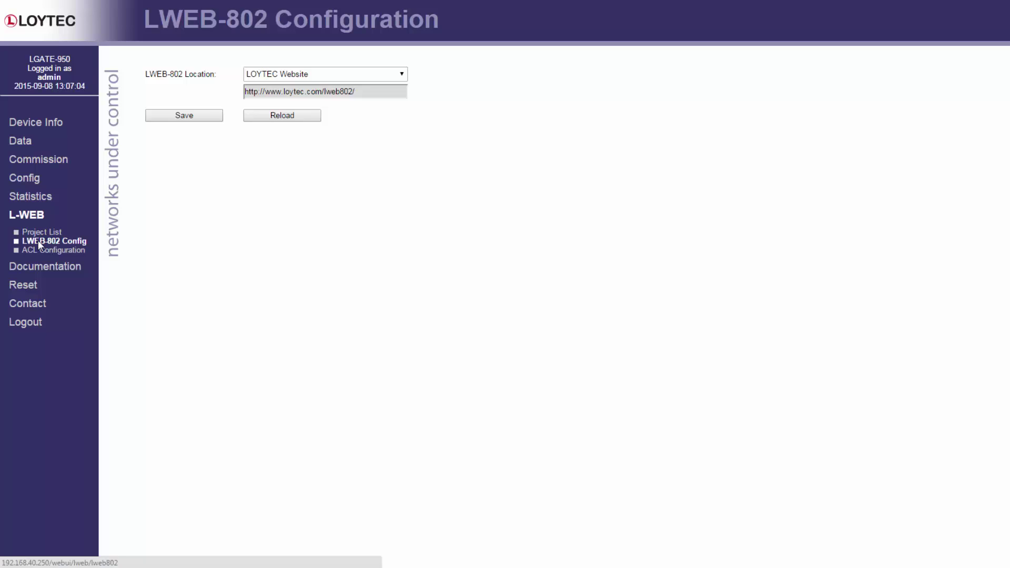
Step: Try the LWEB-802 location choices Pre-installed on device, User-installed and Custom URL
{"action": "left_click", "coordinate": [403, 75]}
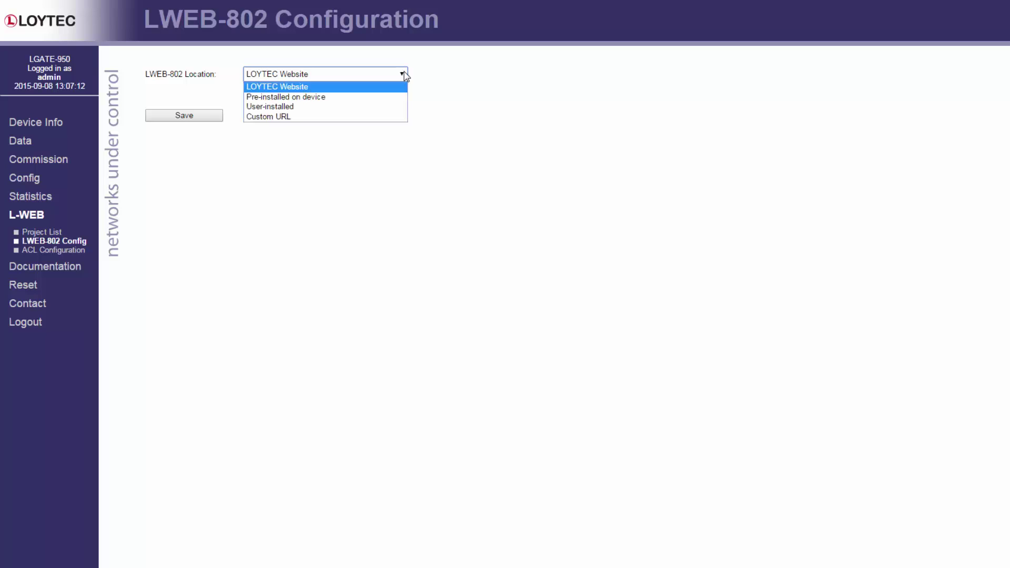
{"action": "left_click", "coordinate": [404, 97]}
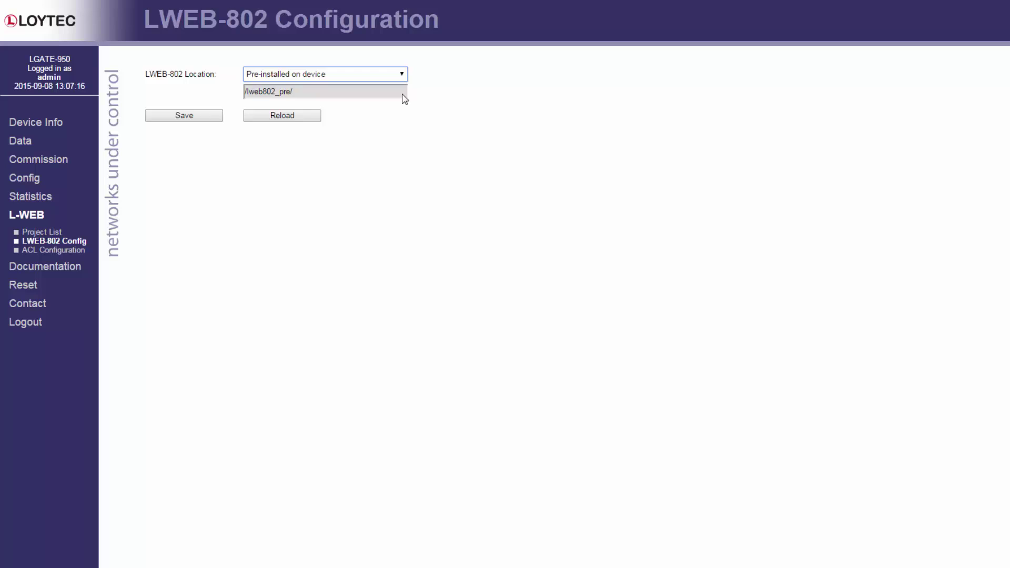
{"action": "left_click", "coordinate": [402, 75]}
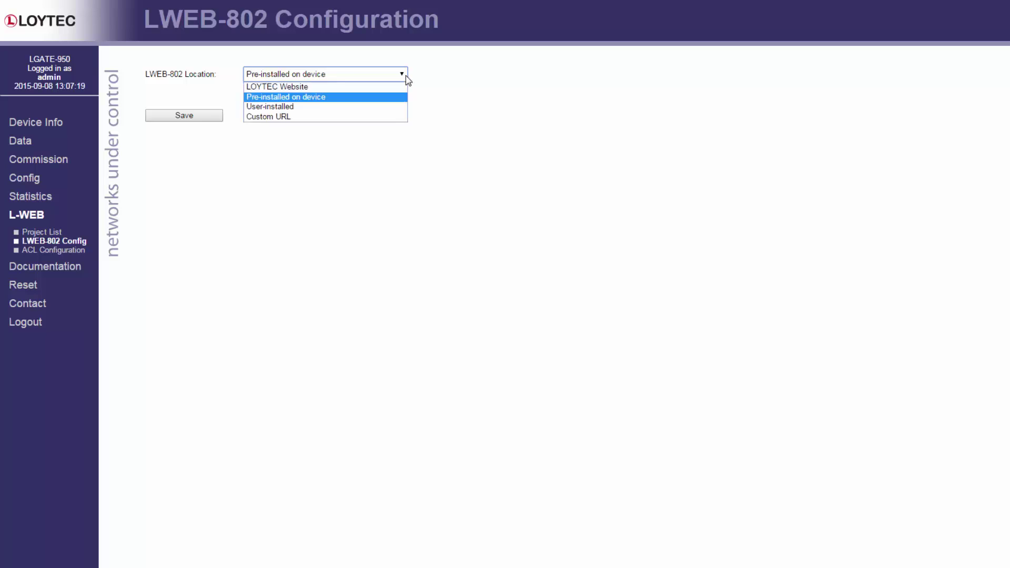
{"action": "left_click", "coordinate": [399, 107]}
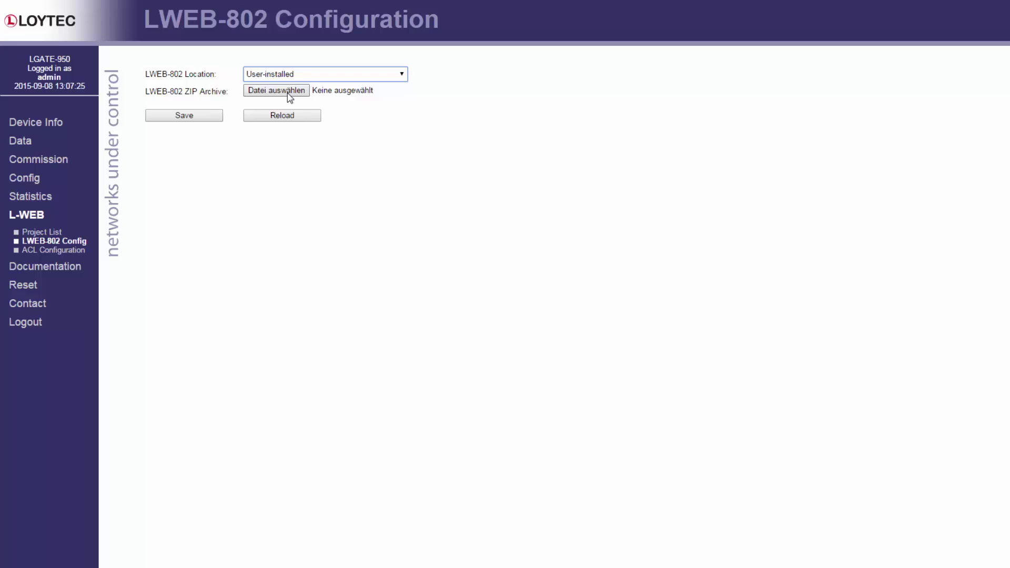
{"action": "left_click", "coordinate": [402, 74]}
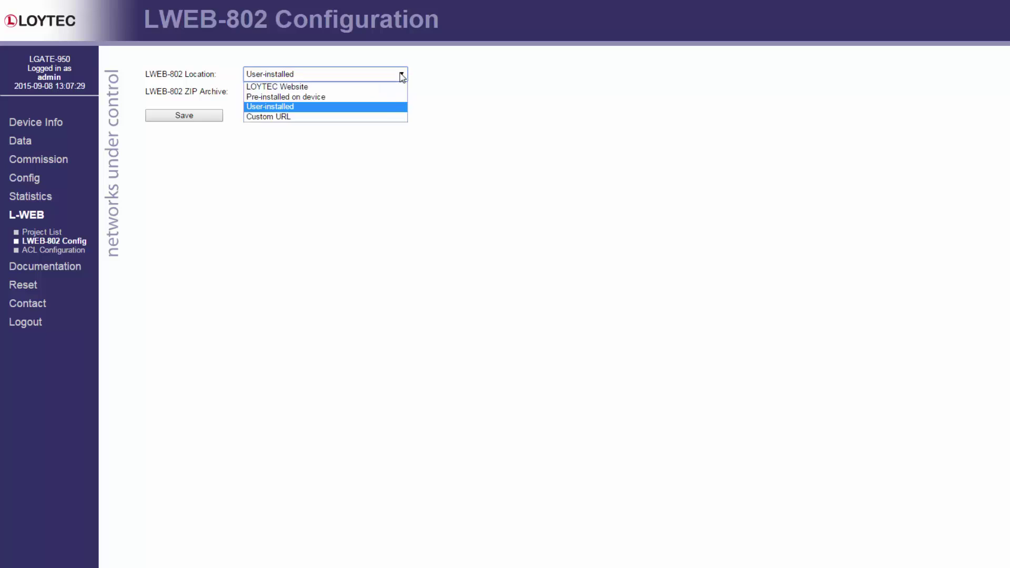
{"action": "left_click", "coordinate": [382, 117]}
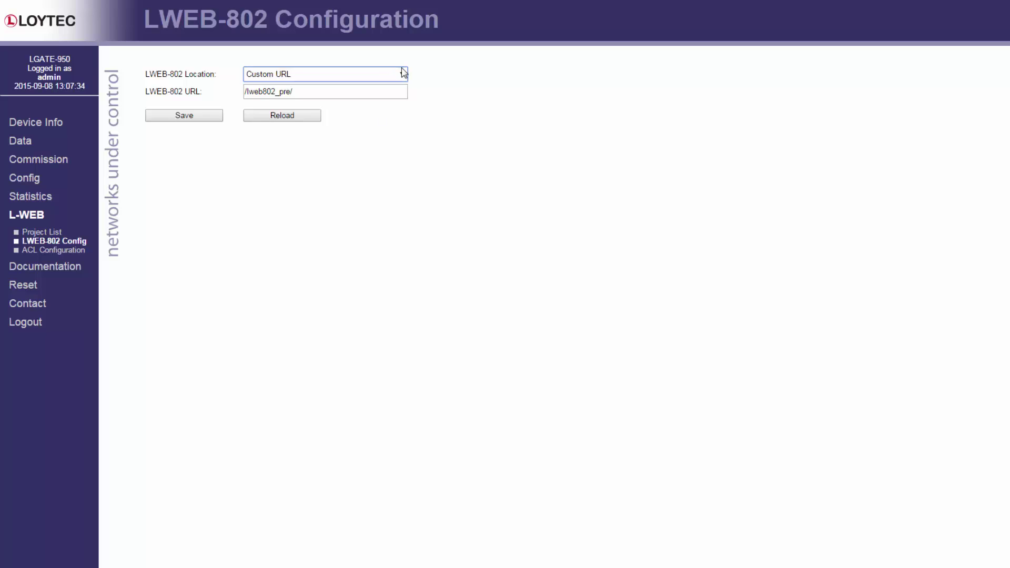
Step: Set LWEB-802 location to Pre-installed on device, save, and go to the Project List
{"action": "left_click", "coordinate": [403, 72]}
{"action": "left_click", "coordinate": [395, 95]}
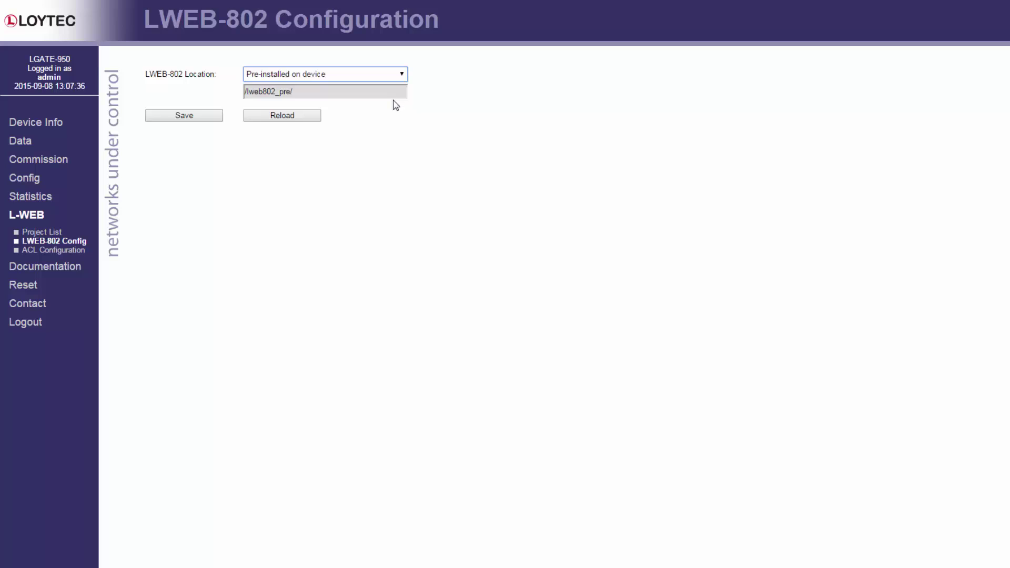
{"action": "left_click", "coordinate": [218, 119]}
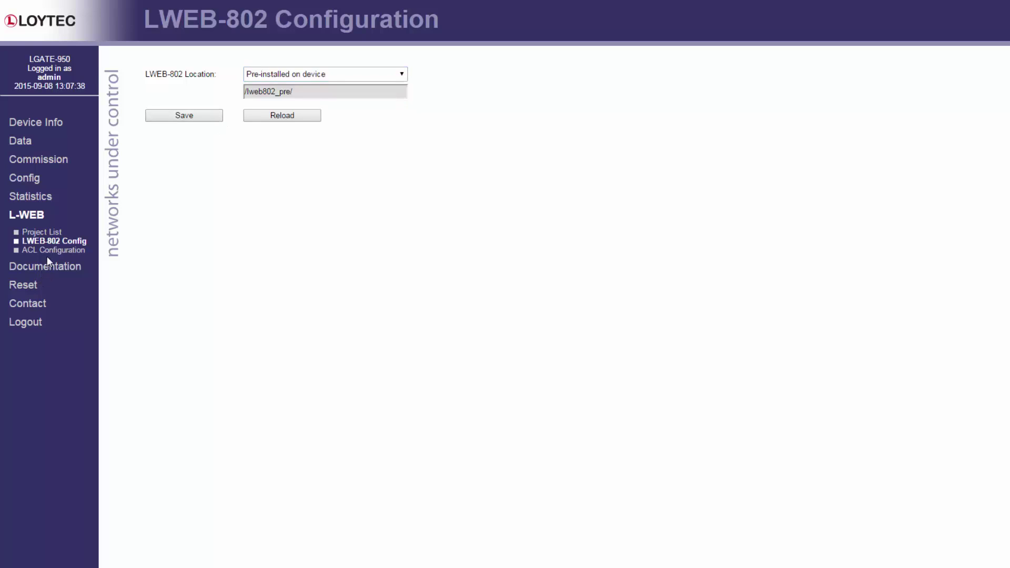
{"action": "left_click", "coordinate": [50, 233]}
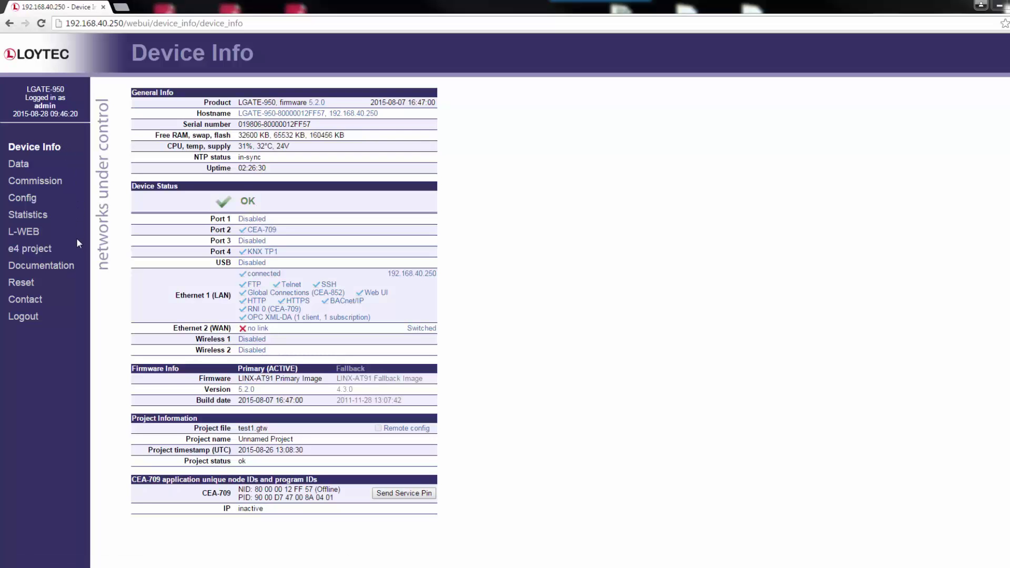
Step: Go to the Documentation page and open its documentation links configuration
{"action": "left_click", "coordinate": [71, 266]}
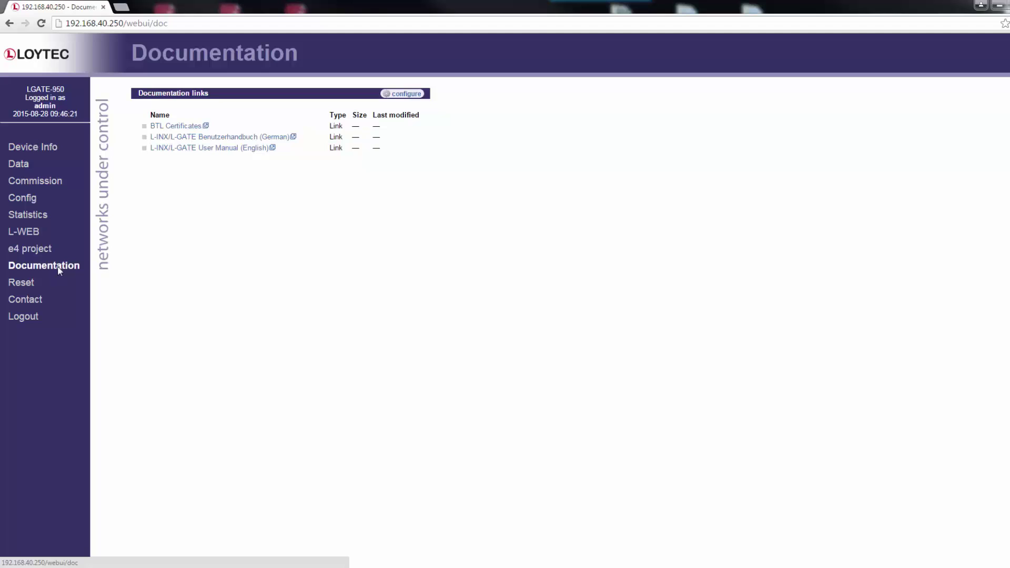
{"action": "left_click", "coordinate": [417, 95]}
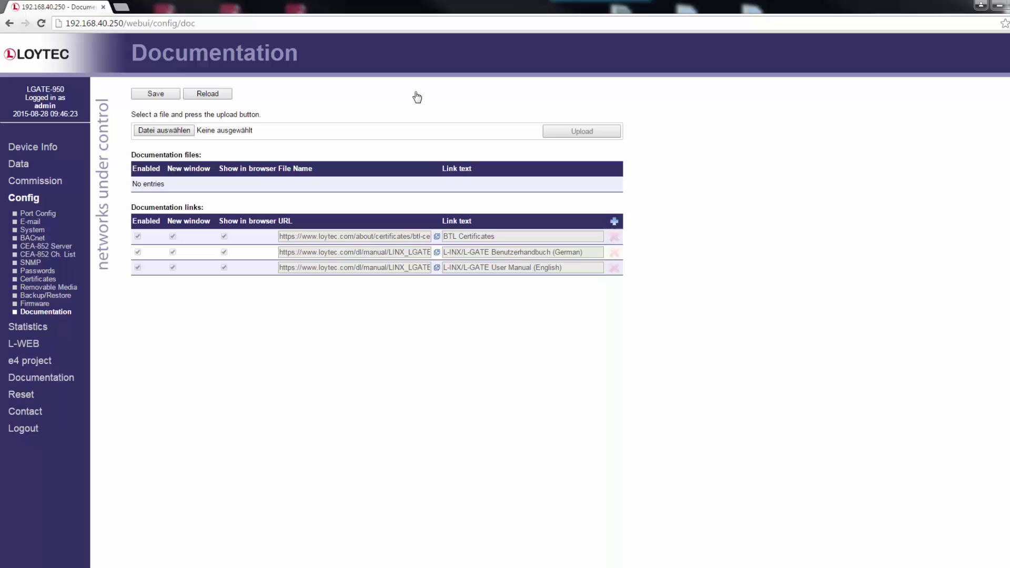
Step: Upload Wiringplan.pdf as a documentation file and select its Wiringplan link text for editing
{"action": "left_click", "coordinate": [171, 132]}
{"action": "left_click_drag", "start_coordinate": [526, 100], "coordinate": [524, 226]}
{"action": "double_click", "coordinate": [360, 210]}
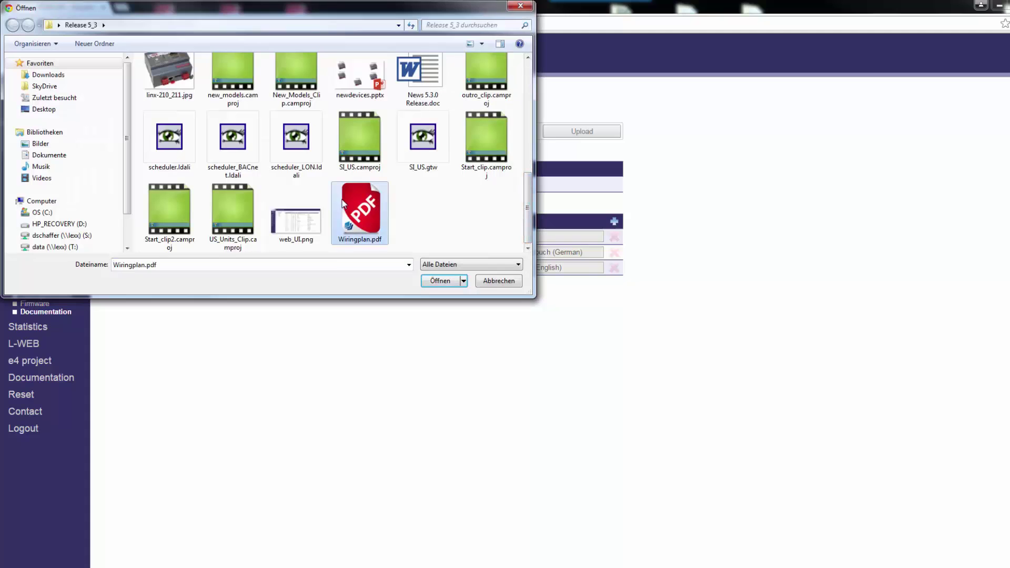
{"action": "left_click", "coordinate": [562, 134]}
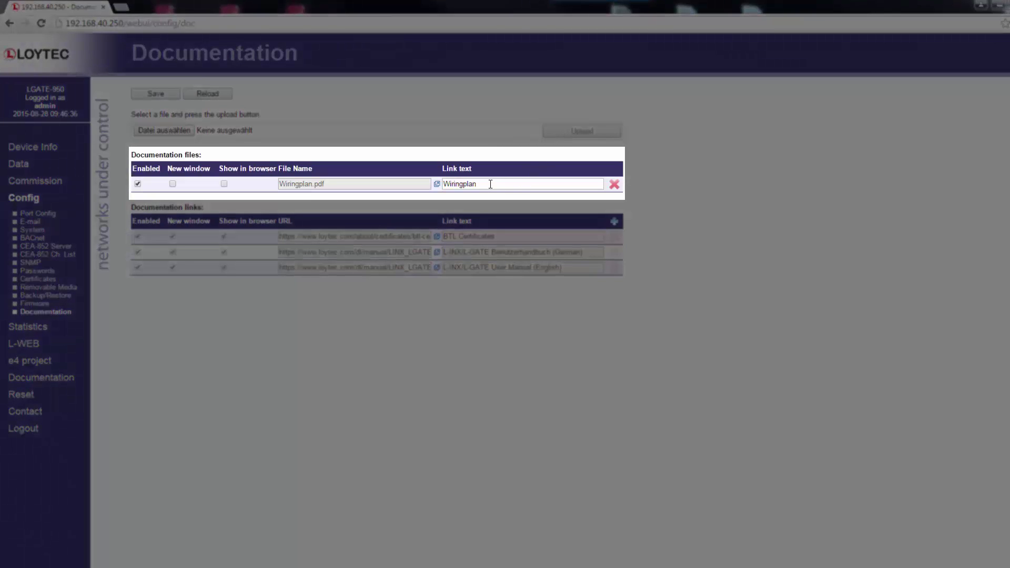
{"action": "left_click", "coordinate": [490, 184]}
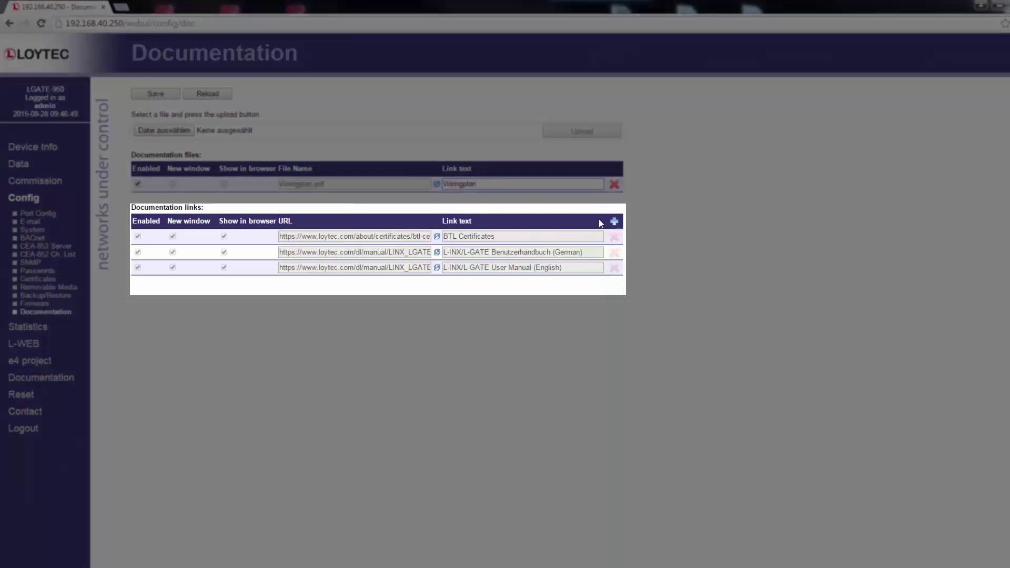
{"action": "left_click", "coordinate": [613, 221]}
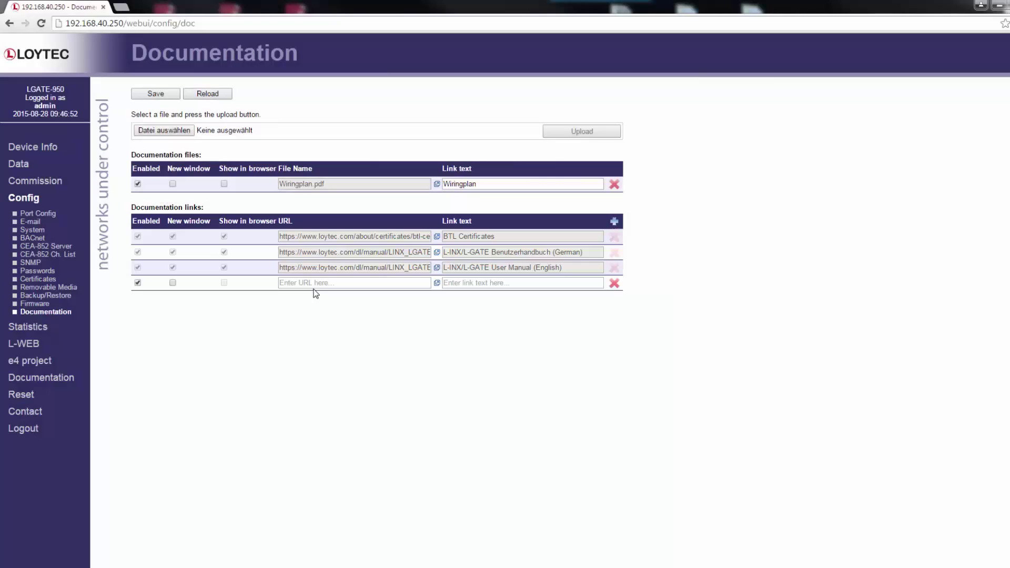
{"action": "left_click", "coordinate": [311, 282]}
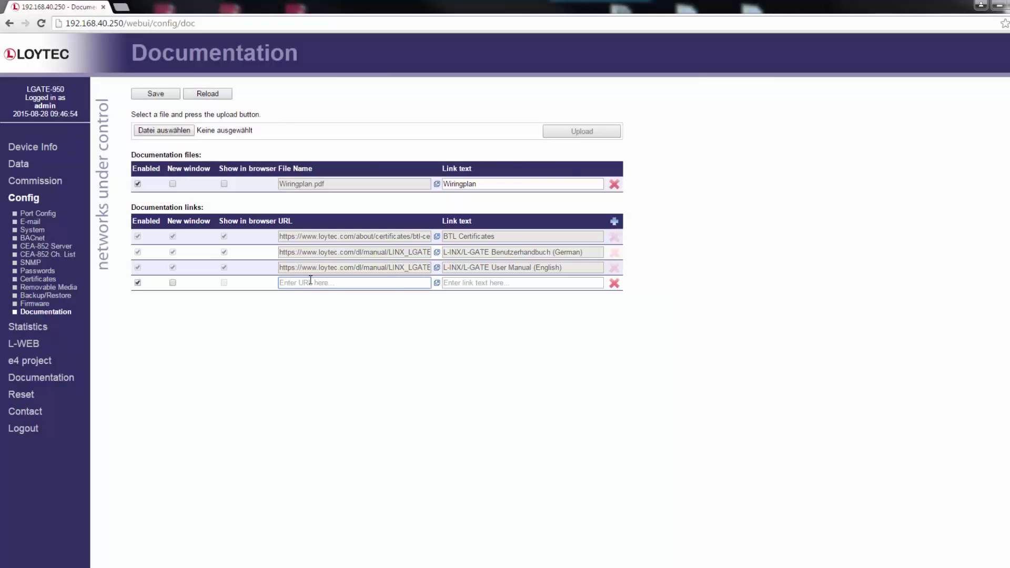
{"action": "type", "text": "https://www.loytec.com/"}
{"action": "left_click", "coordinate": [466, 283]}
{"action": "type", "text": "Loy"}
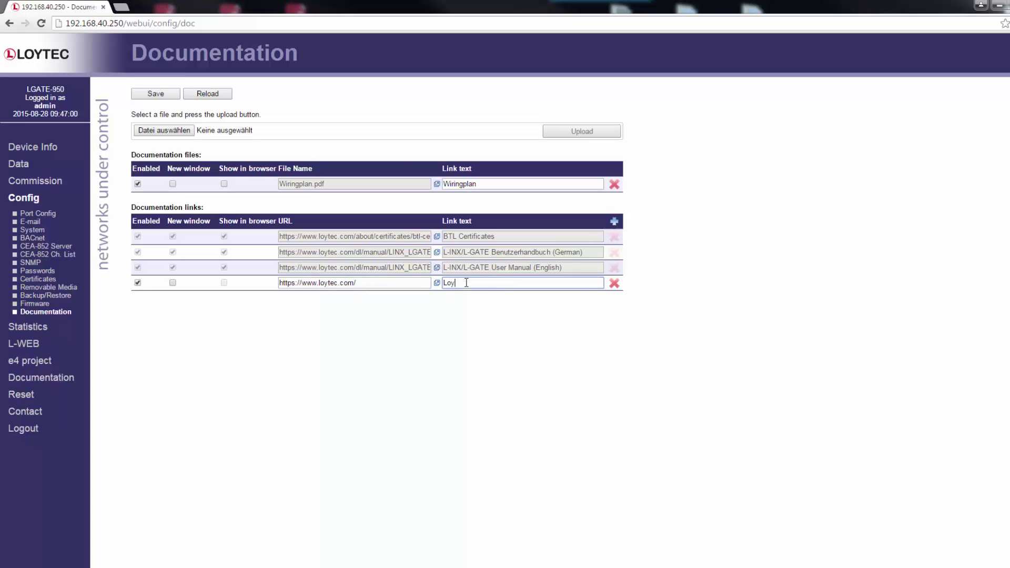
{"action": "type", "text": "tec Homepage"}
{"action": "left_click", "coordinate": [143, 95]}
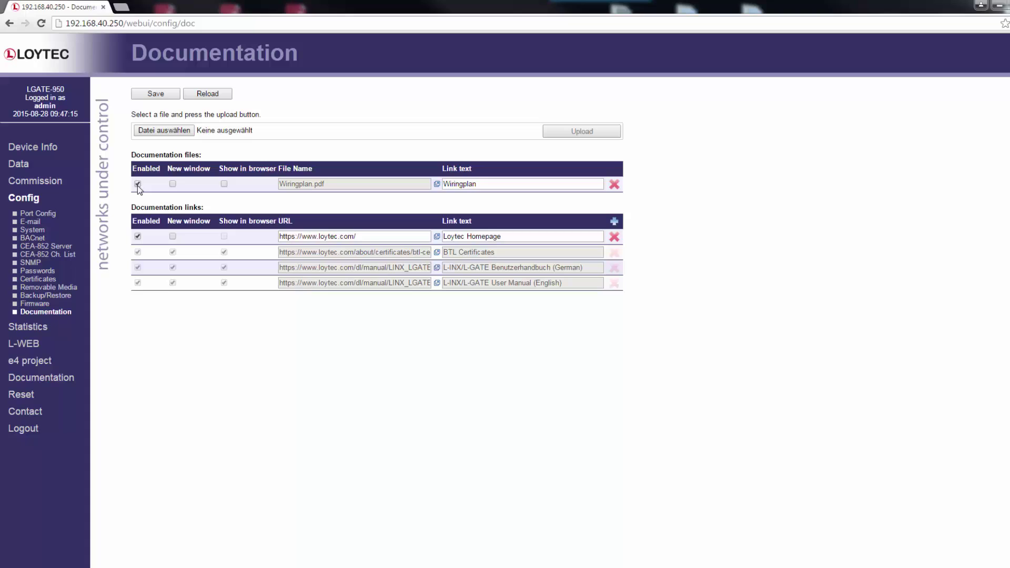
Step: Make the Wiringplan file open in a new window, save, and return to Device Info
{"action": "left_click", "coordinate": [173, 185]}
{"action": "left_click", "coordinate": [157, 95]}
{"action": "left_click", "coordinate": [53, 150]}
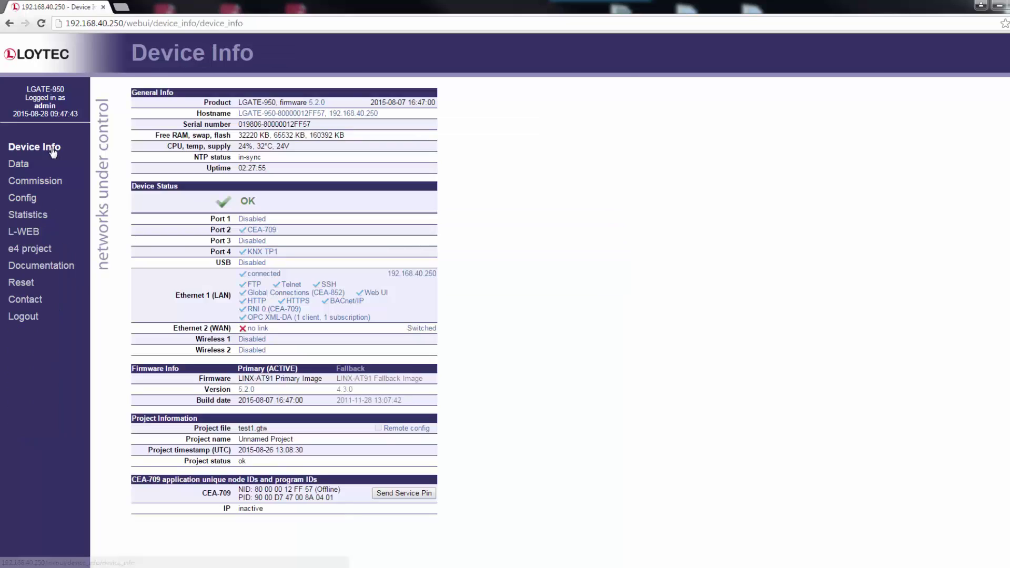
Step: Download the Wiringplan PDF from the Documentation page
{"action": "left_click", "coordinate": [46, 265]}
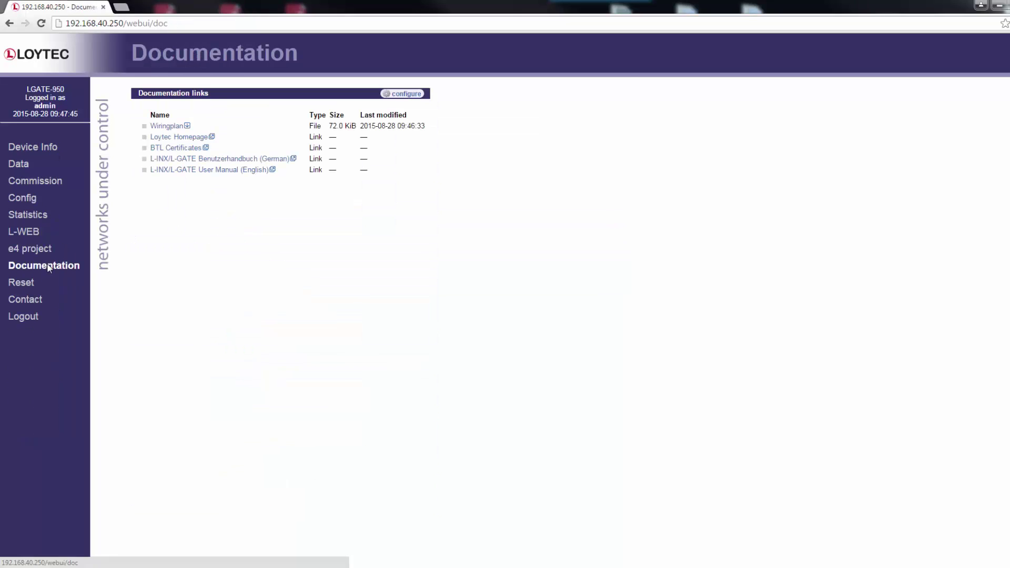
{"action": "left_click", "coordinate": [187, 127]}
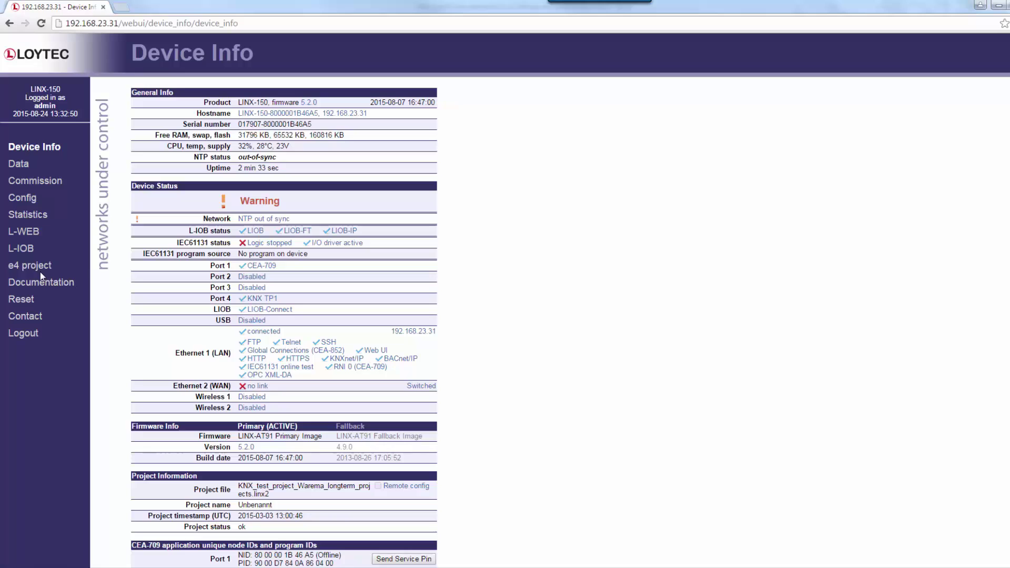
Step: Run the KNX PA analyzer under Statistics until four group write telegrams appear, then stop it
{"action": "left_click", "coordinate": [25, 215]}
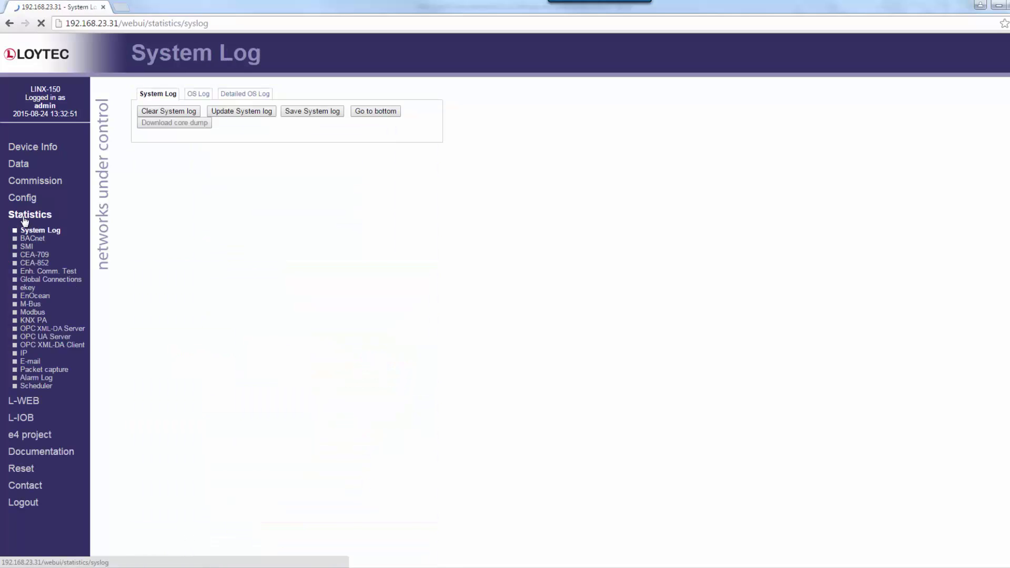
{"action": "left_click", "coordinate": [28, 321]}
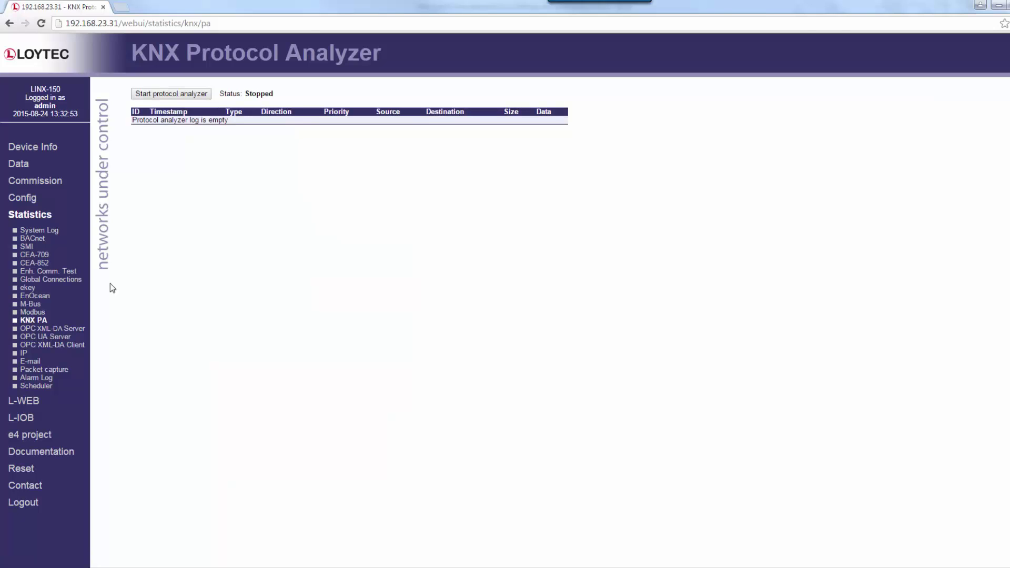
{"action": "left_click", "coordinate": [171, 95]}
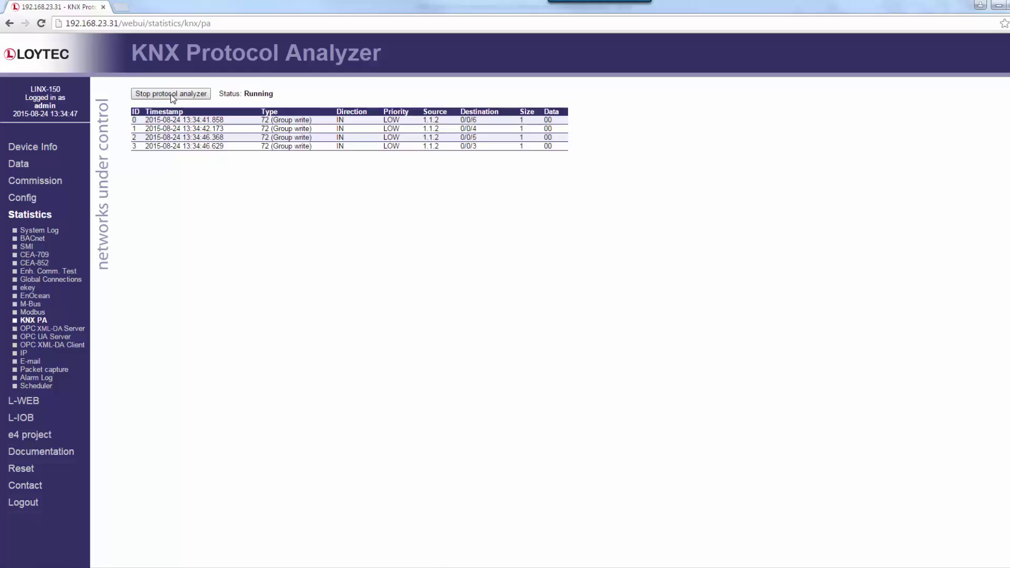
{"action": "left_click", "coordinate": [171, 95]}
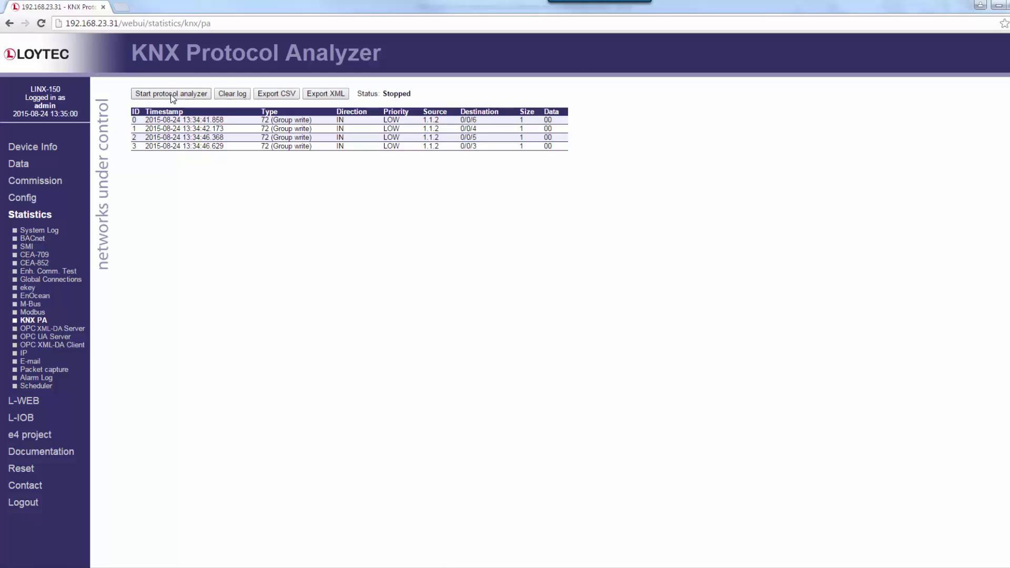